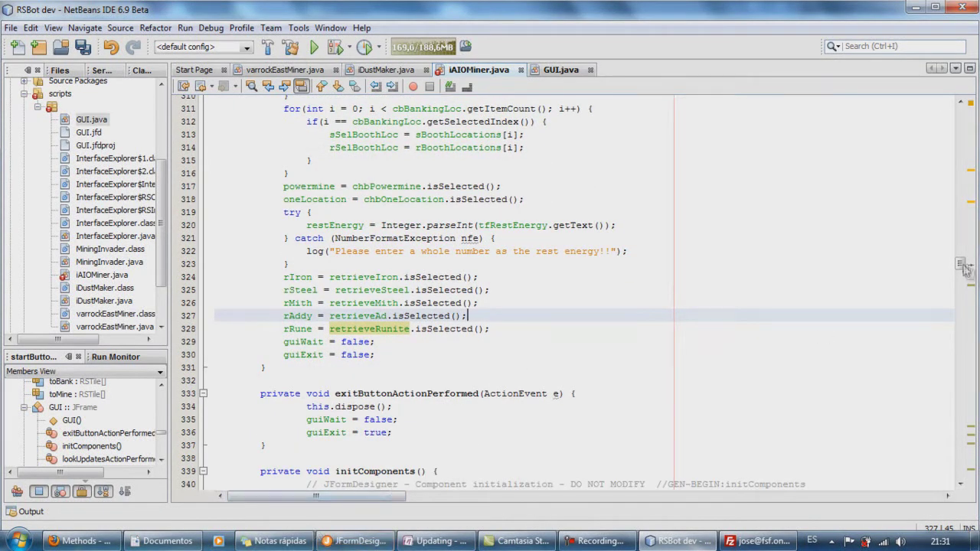
pyautogui.moveTo(967, 270); pyautogui.dragTo(961, 147)
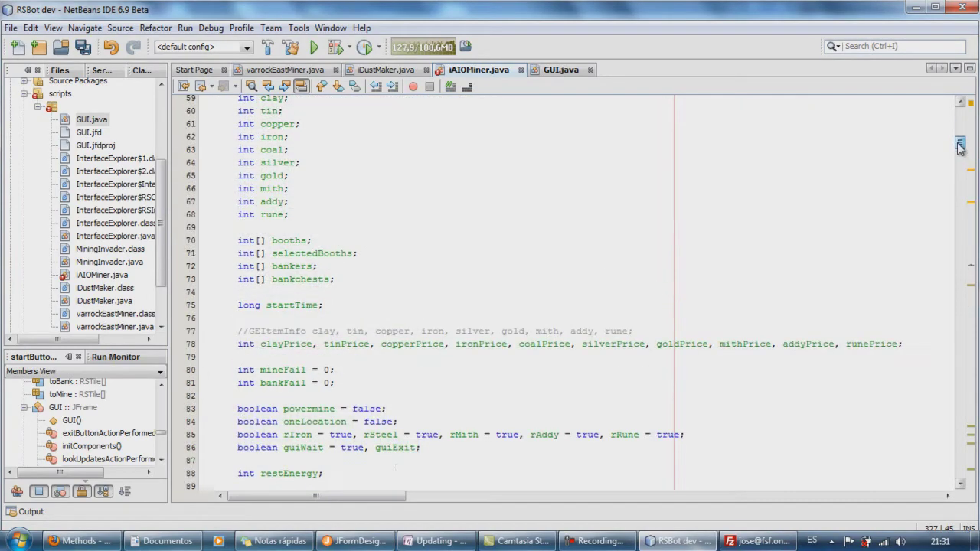
pyautogui.moveTo(961, 147); pyautogui.dragTo(961, 151)
pyautogui.scroll(-3, 739, 231)
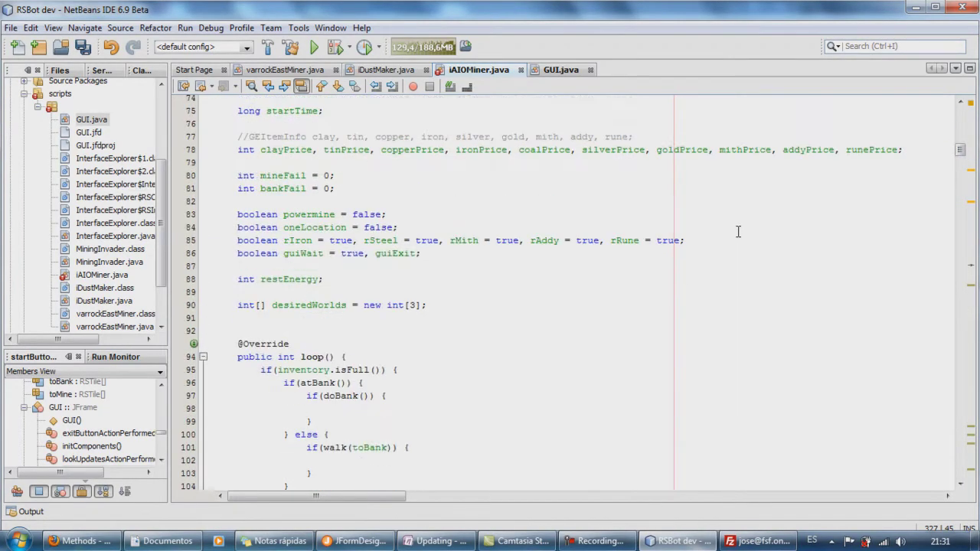
pyautogui.scroll(4, 738, 231)
pyautogui.scroll(4, 738, 231)
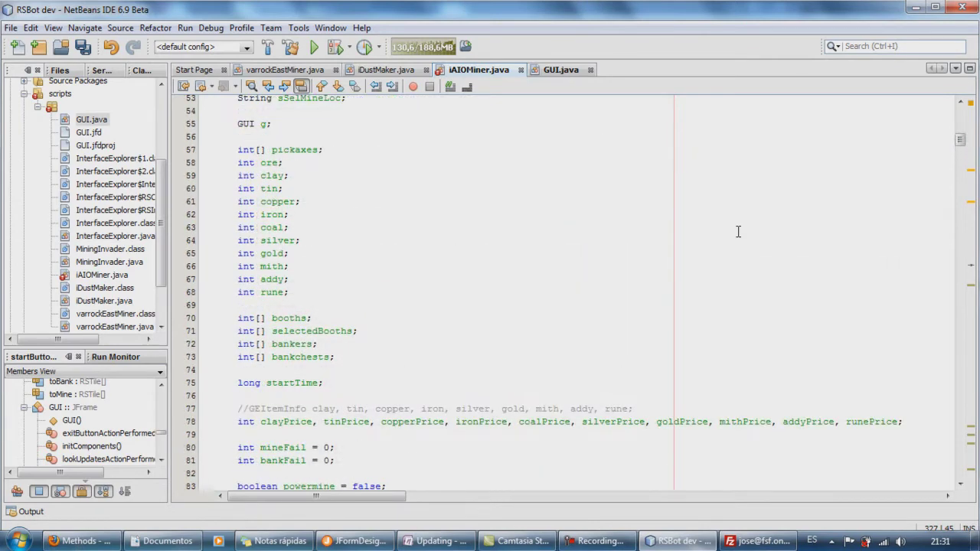
pyautogui.scroll(3, 739, 232)
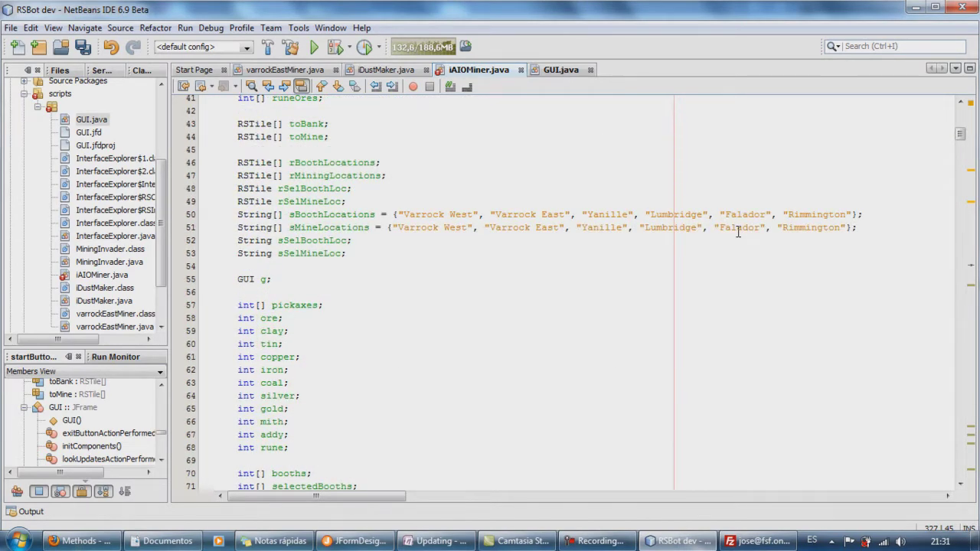
# - Mark the sSelMineLoc, rMiningLocations and addy declaration lines in the editor
pyautogui.click(389, 253)
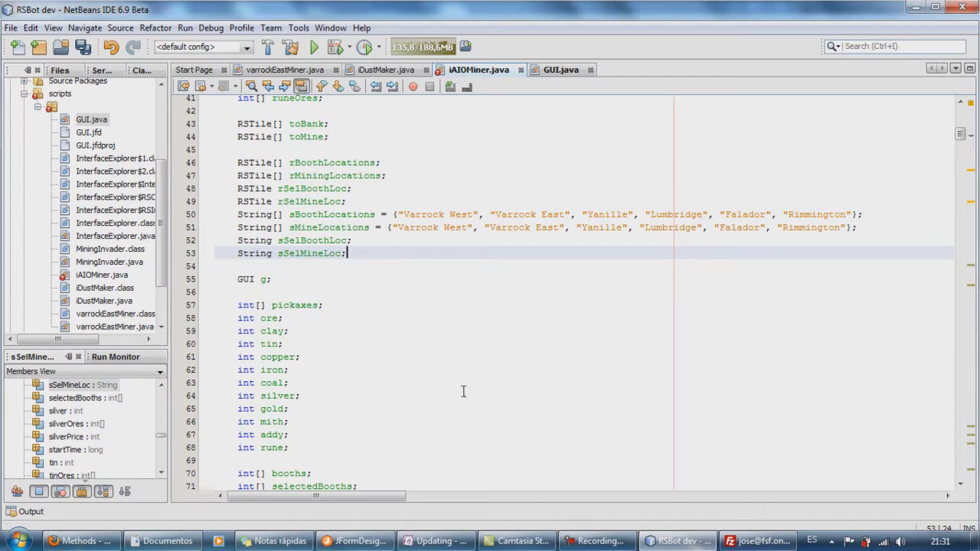
pyautogui.click(386, 176)
pyautogui.click(599, 542)
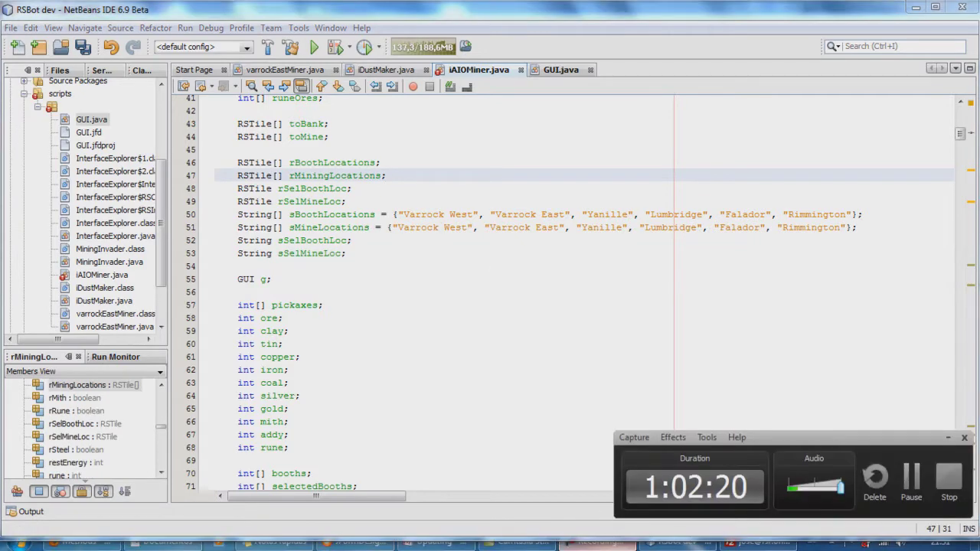
pyautogui.click(336, 431)
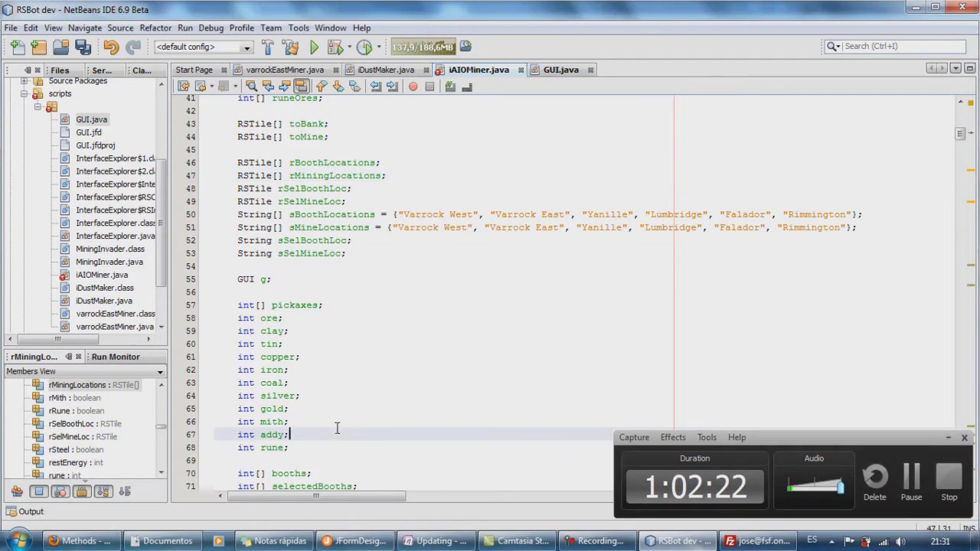
# - Tour the Scripting forum index and the RSBot Methods page in Firefox, then return
pyautogui.click(81, 541)
pyautogui.click(299, 83)
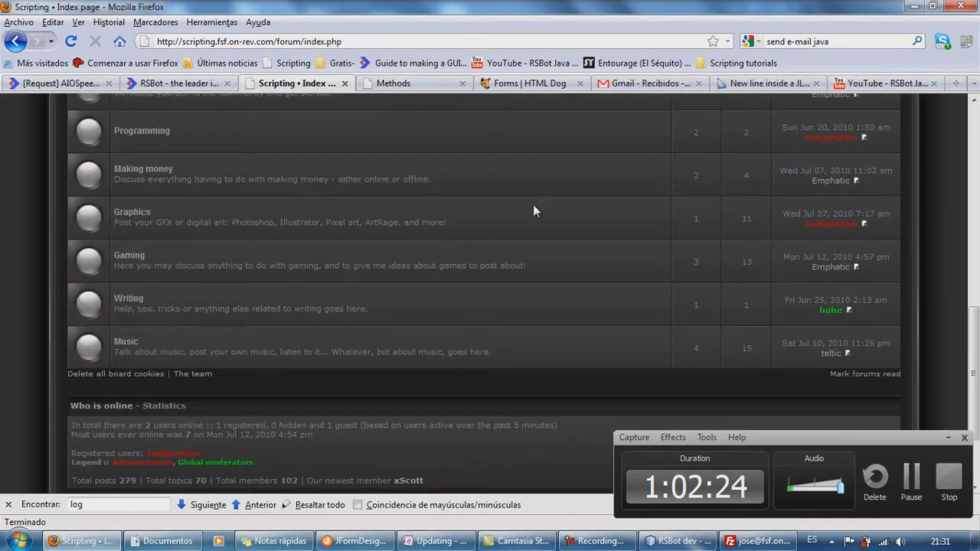
pyautogui.scroll(5, 533, 205)
pyautogui.scroll(3, 307, 230)
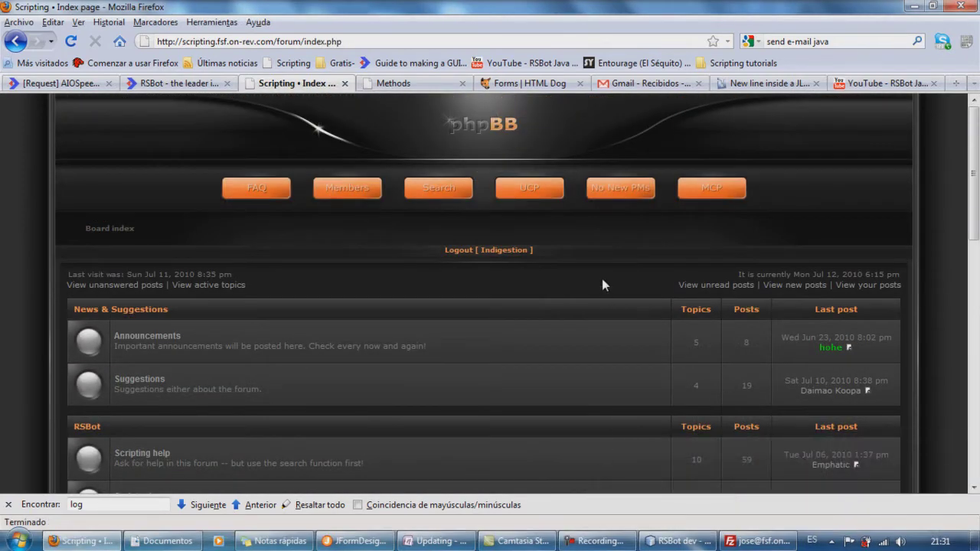
pyautogui.scroll(-3, 265, 283)
pyautogui.scroll(-2, 264, 282)
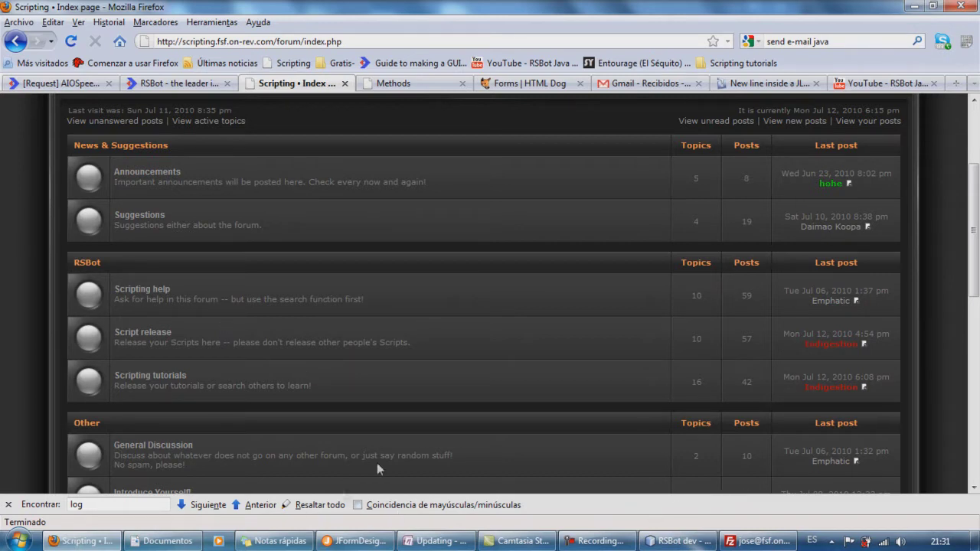
pyautogui.click(601, 541)
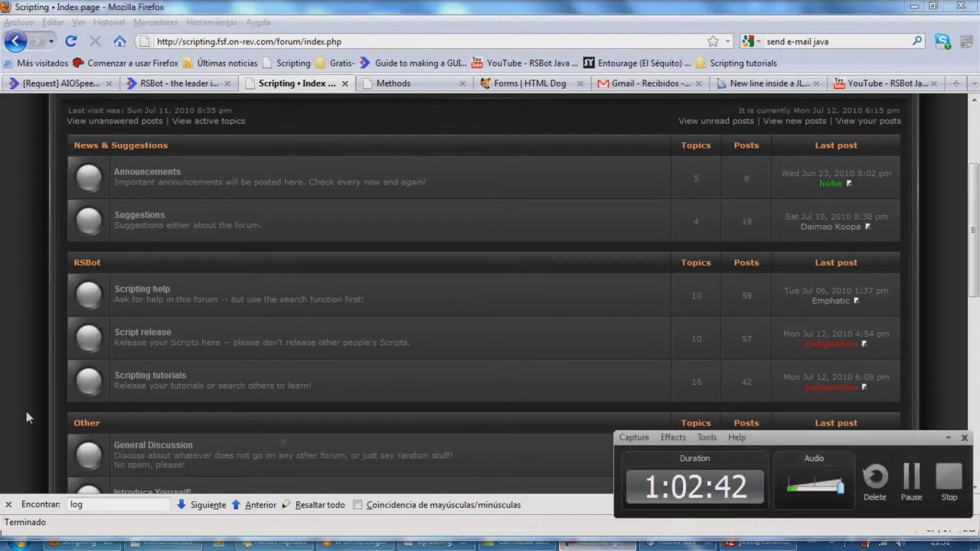
pyautogui.scroll(-1, 3, 386)
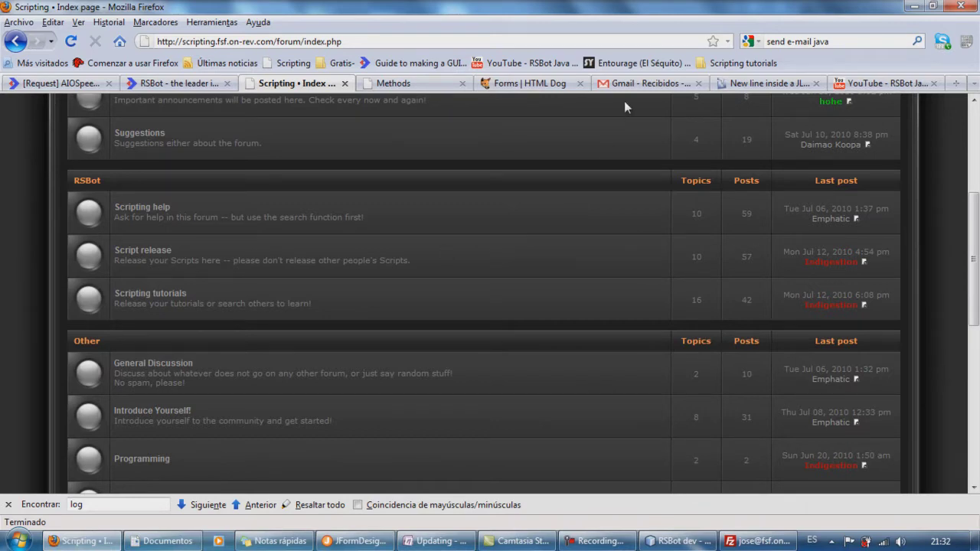
pyautogui.click(647, 82)
pyautogui.click(414, 83)
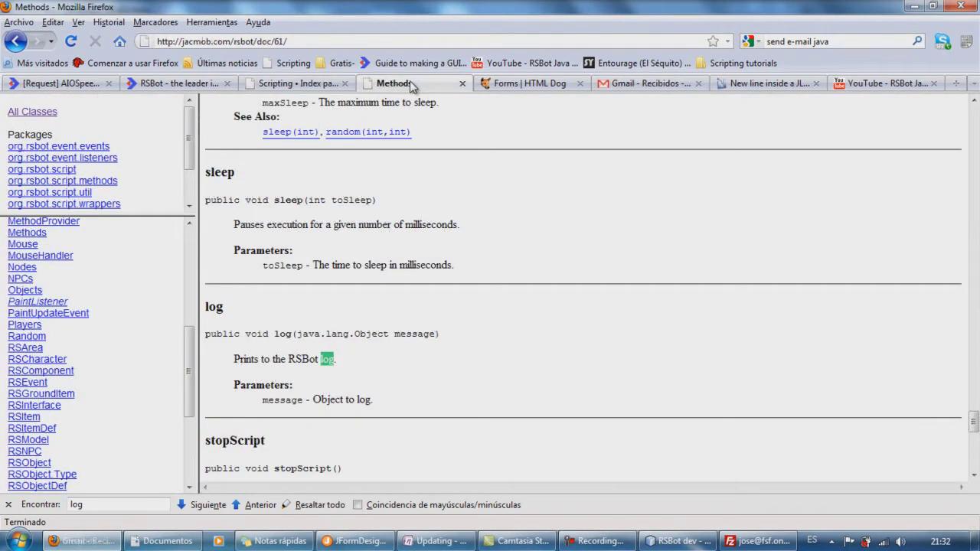
pyautogui.click(297, 83)
pyautogui.scroll(5, 42, 255)
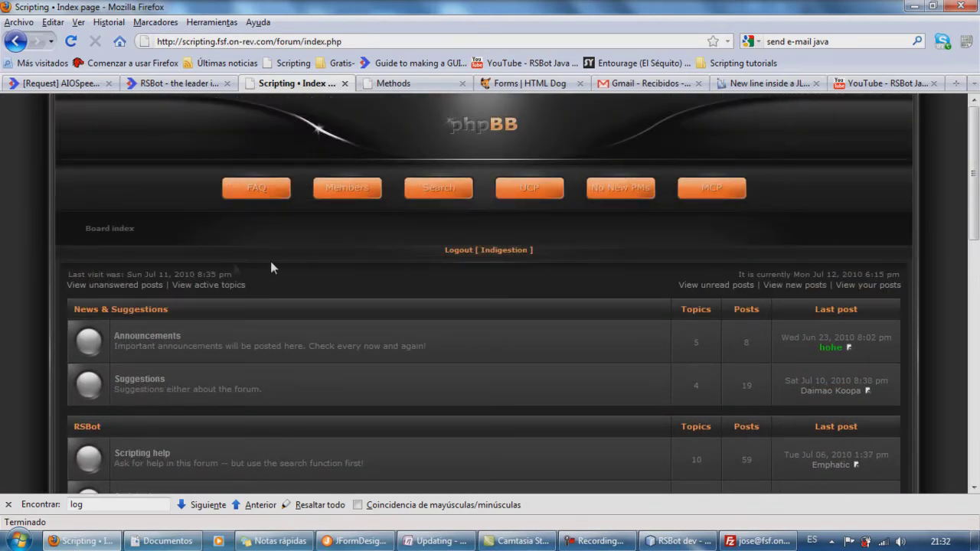
pyautogui.scroll(-5, 270, 261)
pyautogui.scroll(2, 102, 301)
pyautogui.scroll(5, 102, 301)
# - Close the RSBot GUI tutorial video and open the Scripting tutorials forum
pyautogui.click(888, 83)
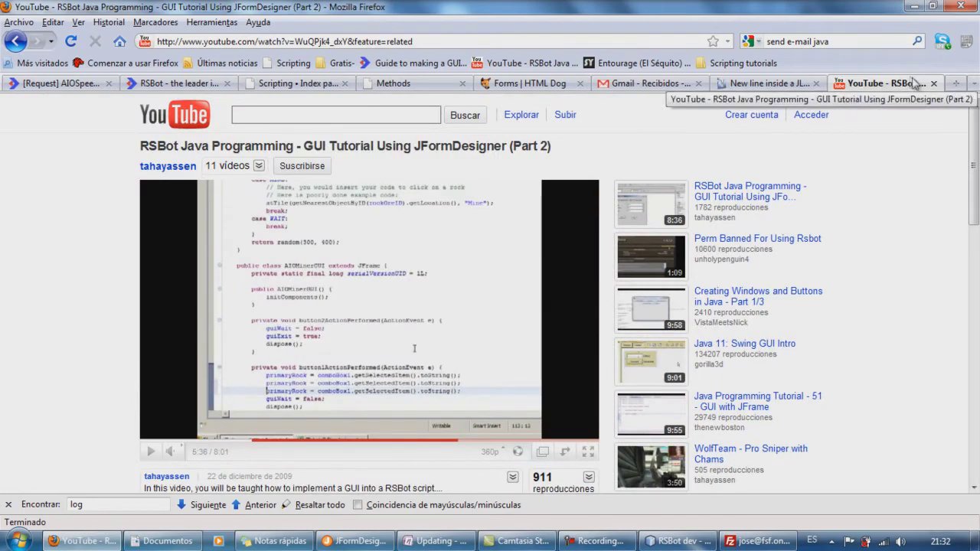
pyautogui.click(933, 83)
pyautogui.click(342, 85)
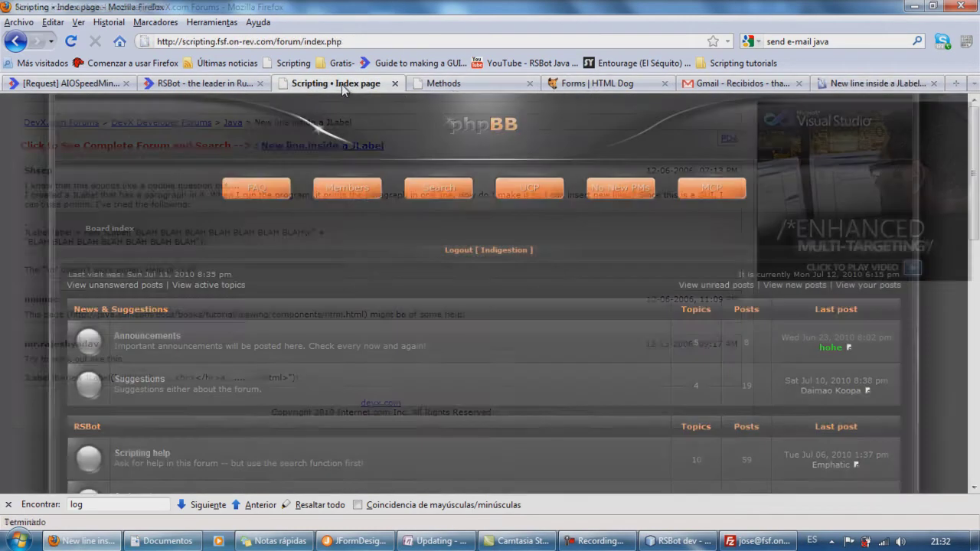
pyautogui.scroll(-3, 957, 354)
pyautogui.scroll(-2, 957, 354)
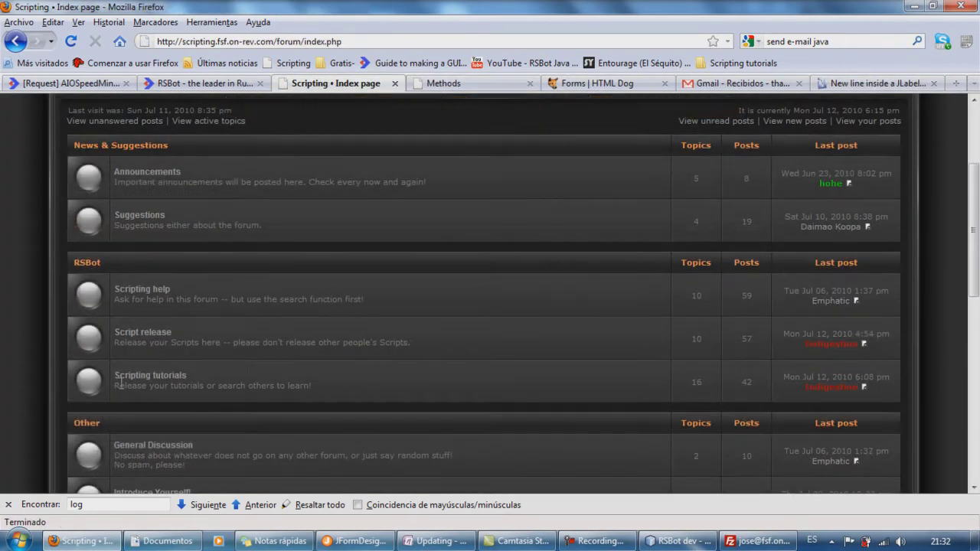
pyautogui.scroll(5, 460, 307)
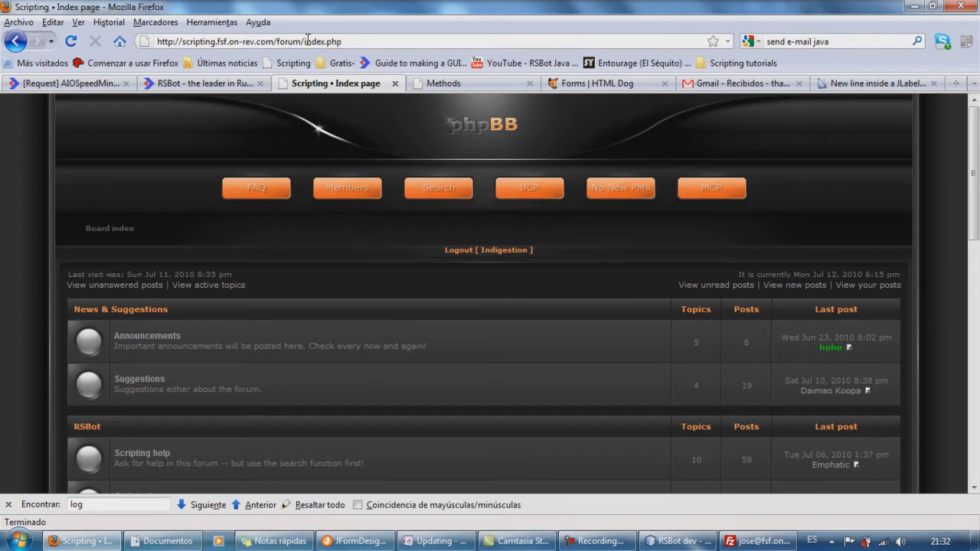
pyautogui.scroll(-10, 254, 274)
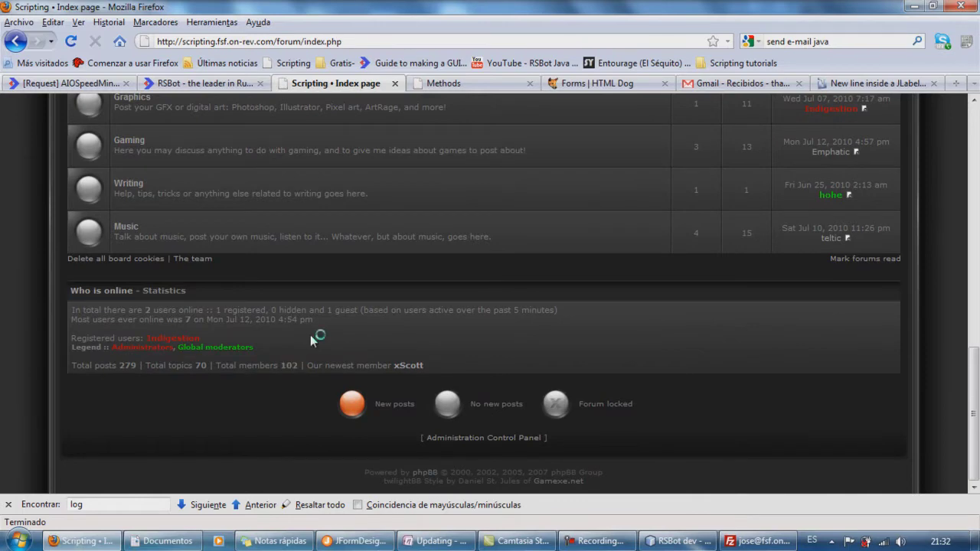
pyautogui.scroll(10, 310, 334)
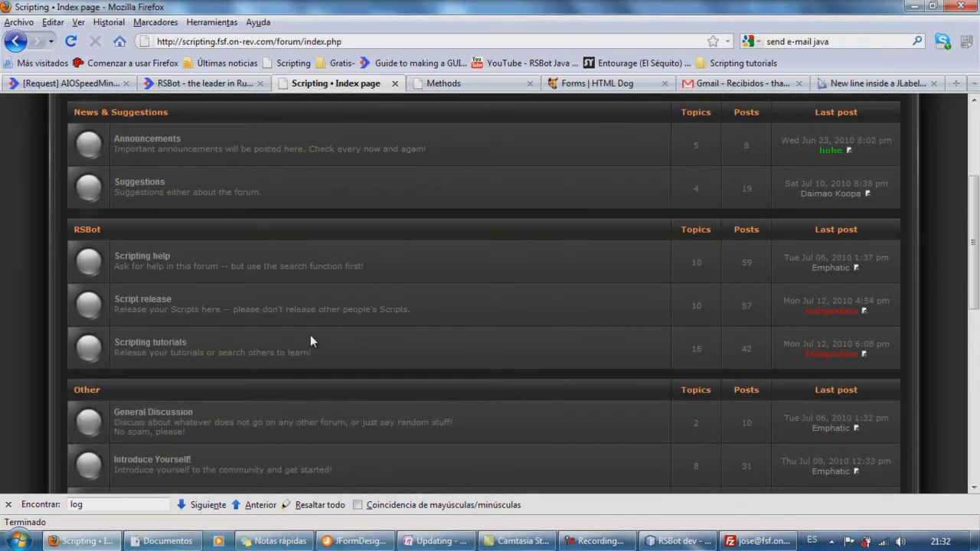
pyautogui.scroll(-3, 310, 340)
pyautogui.scroll(-3, 764, 377)
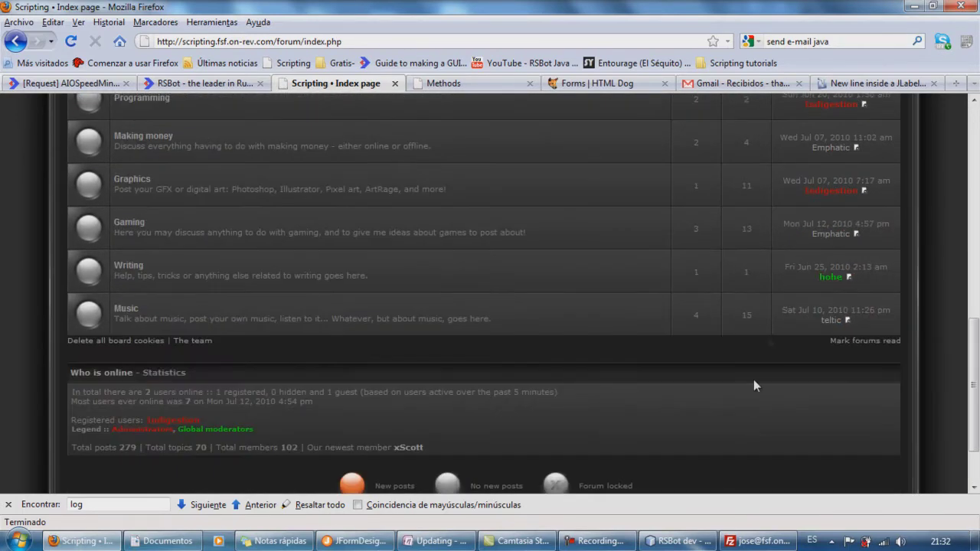
pyautogui.scroll(3, 754, 379)
pyautogui.scroll(5, 818, 396)
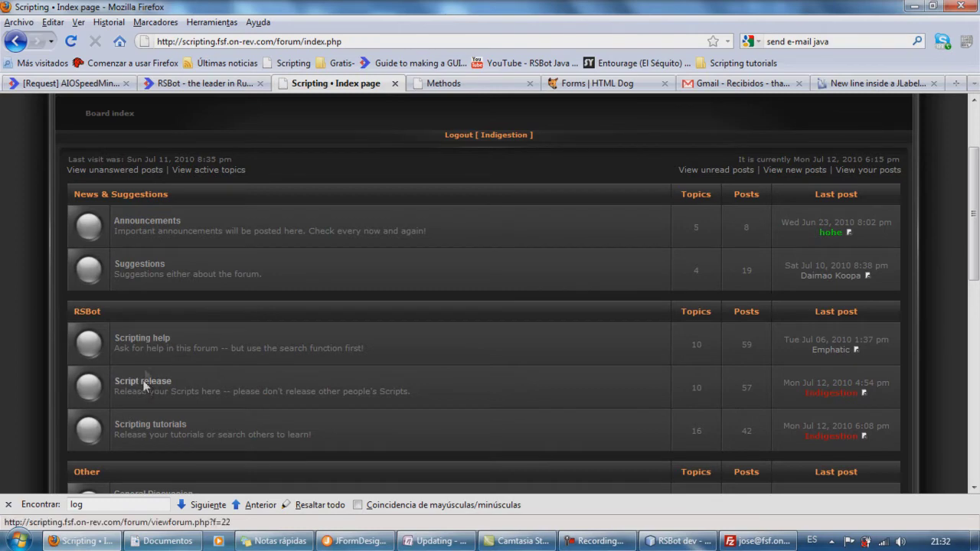
pyautogui.click(160, 426)
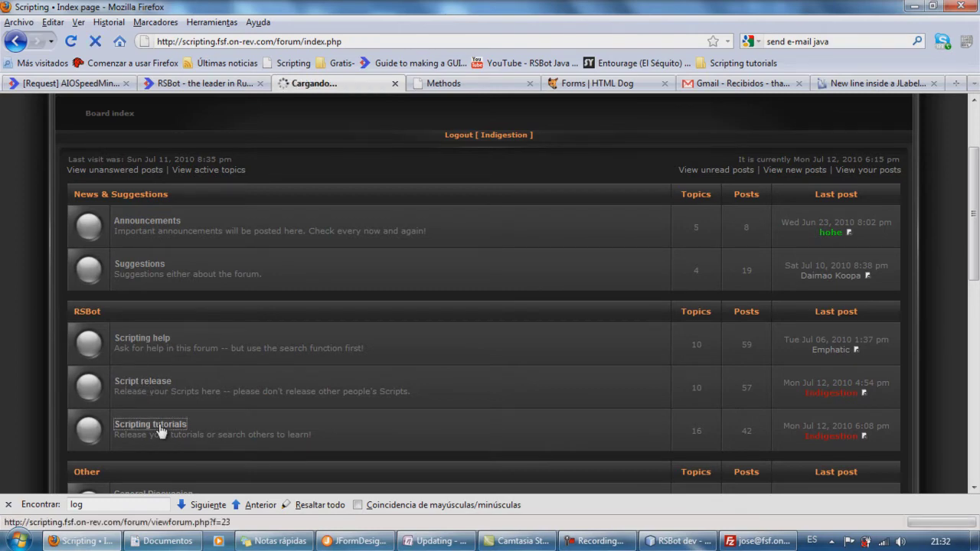
pyautogui.scroll(-2, 157, 414)
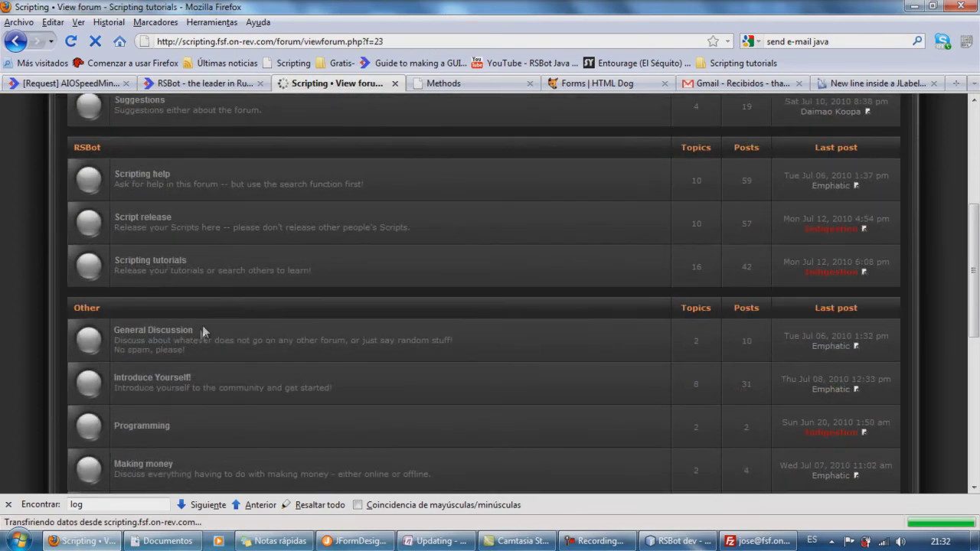
pyautogui.scroll(-3, 186, 339)
pyautogui.scroll(-3, 191, 284)
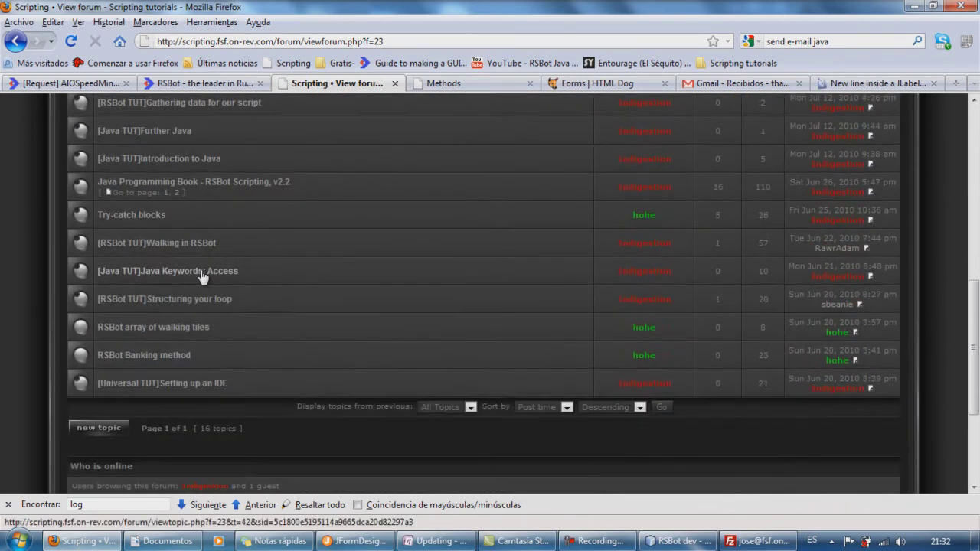
pyautogui.scroll(5, 203, 276)
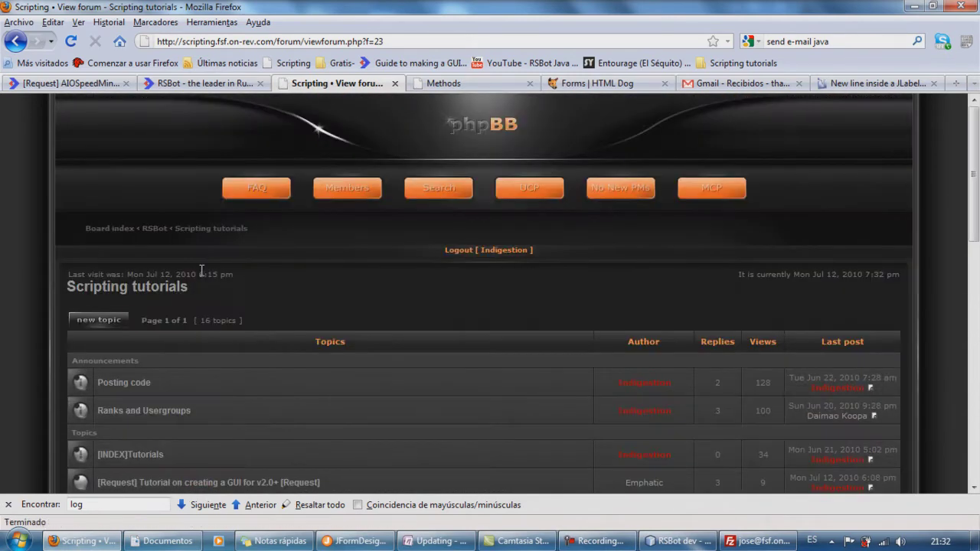
# - Visit the RSBot, Script release and Scripting help forums, return to the index, then switch to Camtasia
pyautogui.click(156, 229)
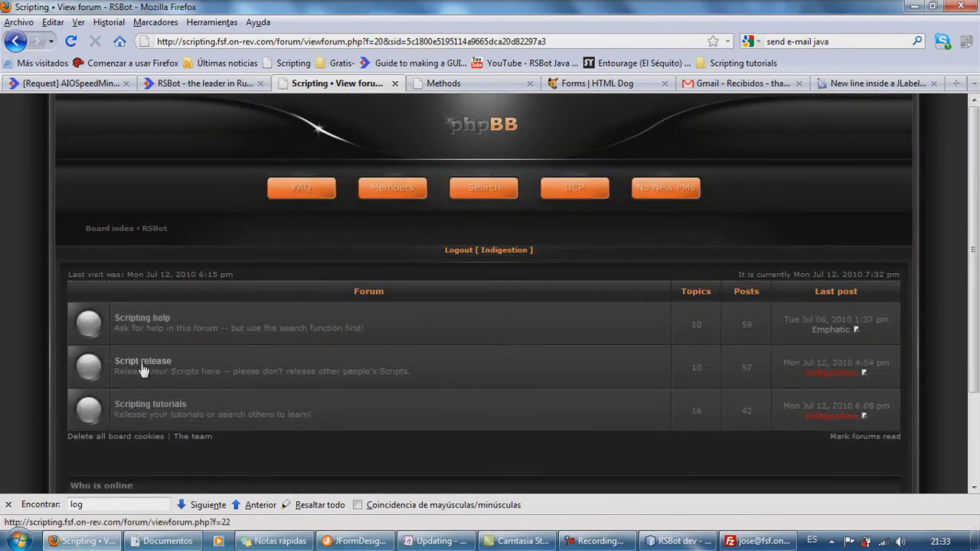
pyautogui.click(143, 363)
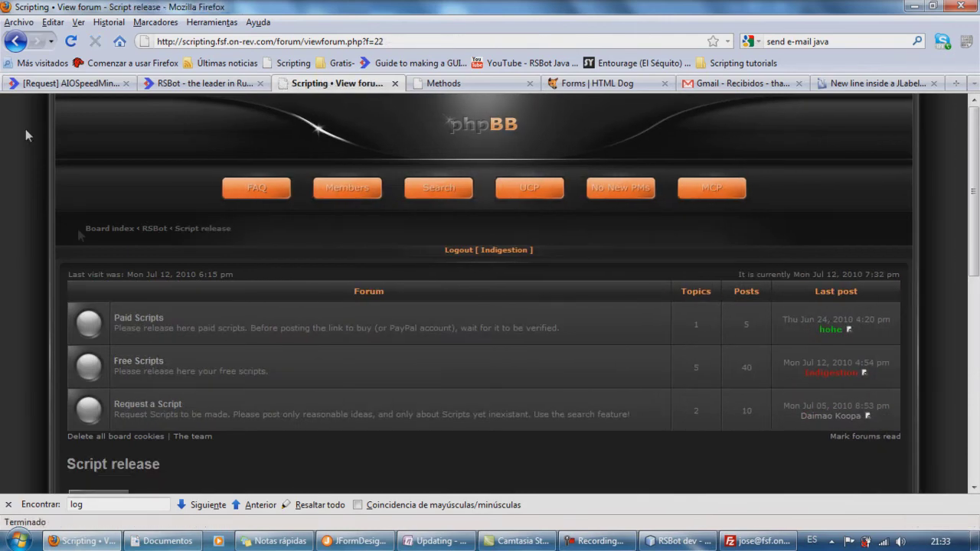
pyautogui.click(16, 41)
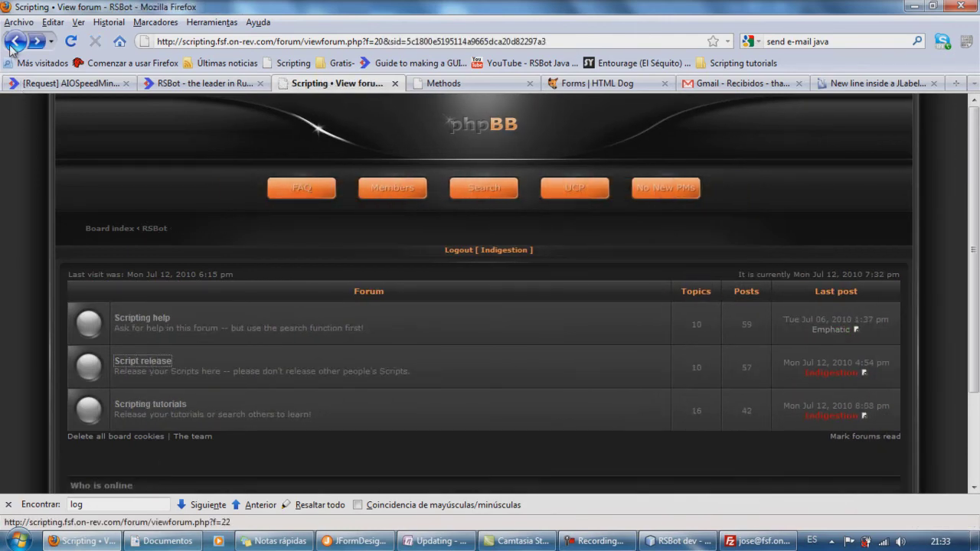
pyautogui.click(143, 318)
pyautogui.scroll(-3, 157, 322)
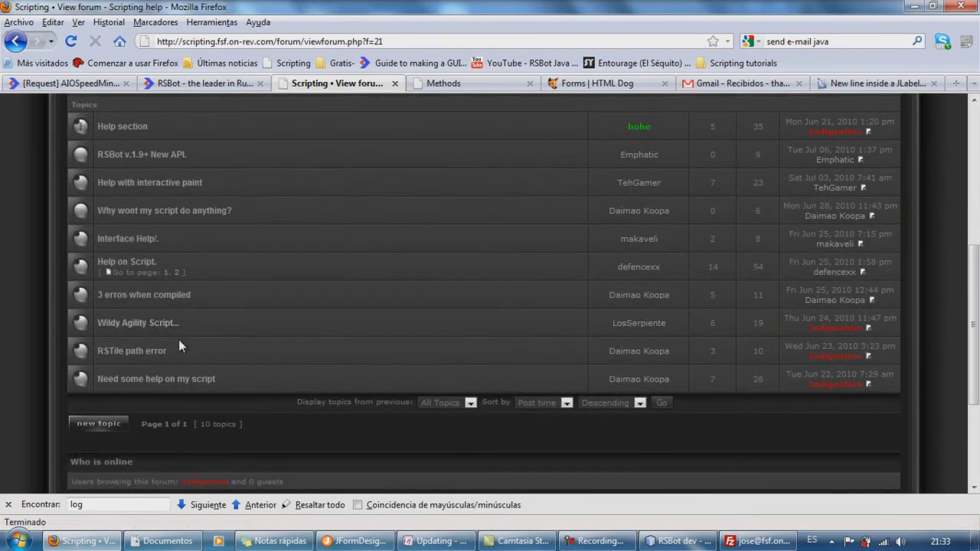
pyautogui.scroll(1, 178, 339)
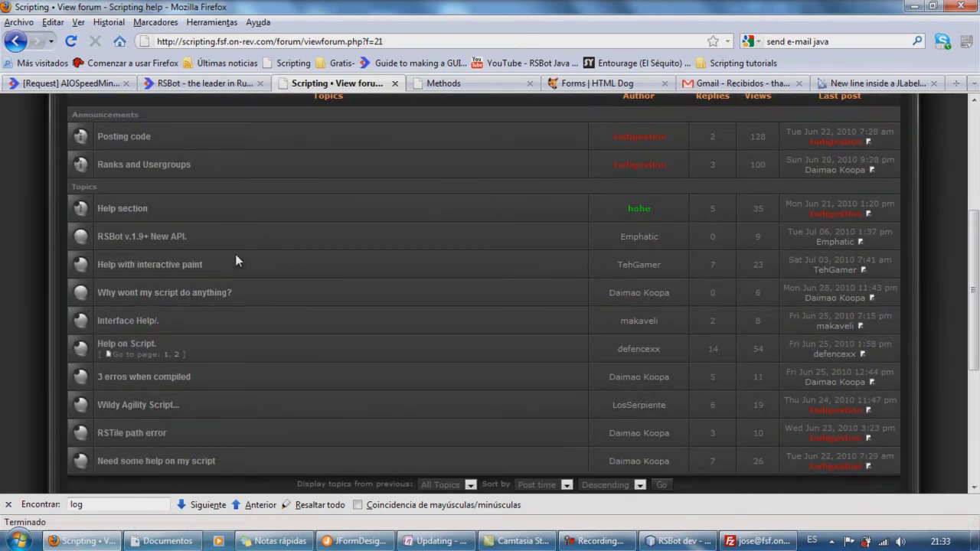
pyautogui.scroll(5, 235, 260)
pyautogui.click(125, 232)
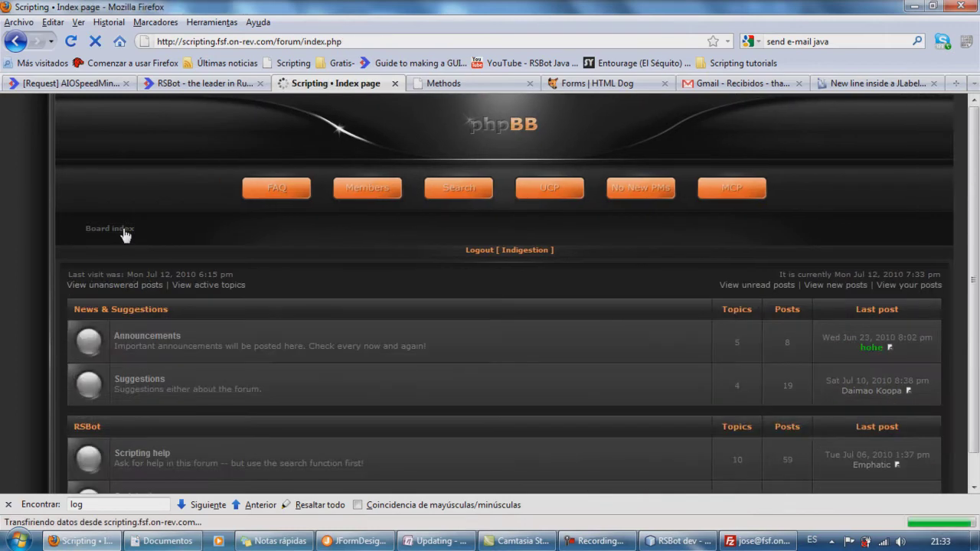
pyautogui.scroll(-5, 213, 348)
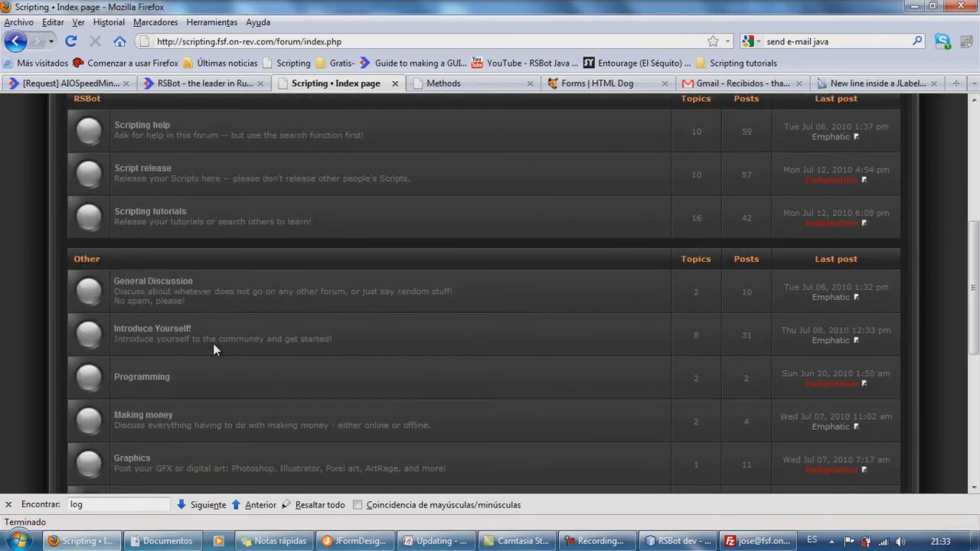
pyautogui.scroll(-3, 212, 343)
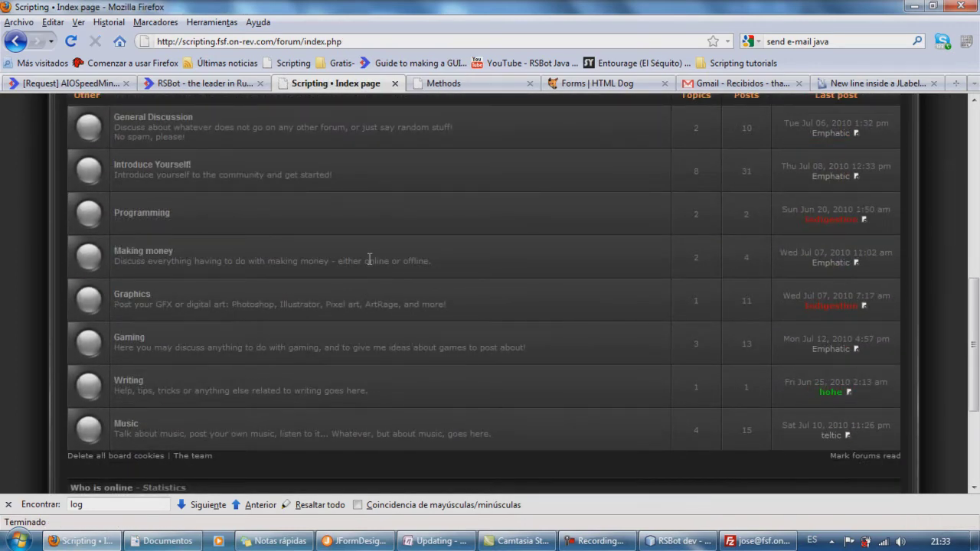
pyautogui.scroll(8, 369, 260)
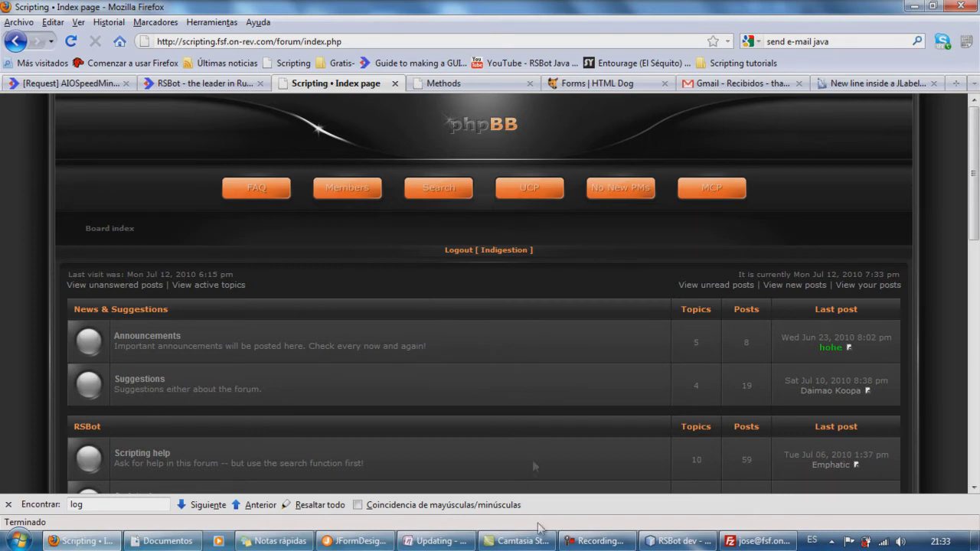
pyautogui.click(520, 541)
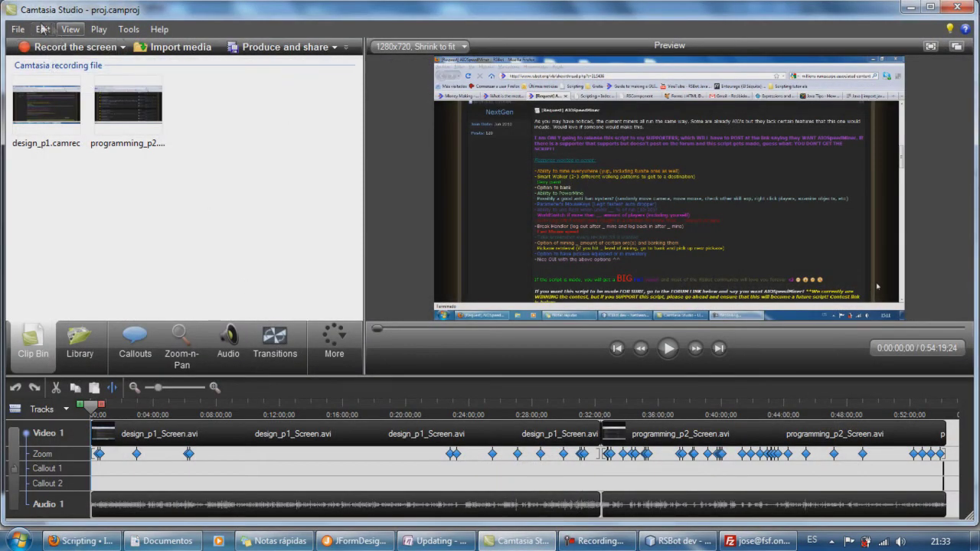
# - Start a new Camtasia project without saving proj.camproj, then return to Firefox
pyautogui.click(17, 29)
pyautogui.click(53, 48)
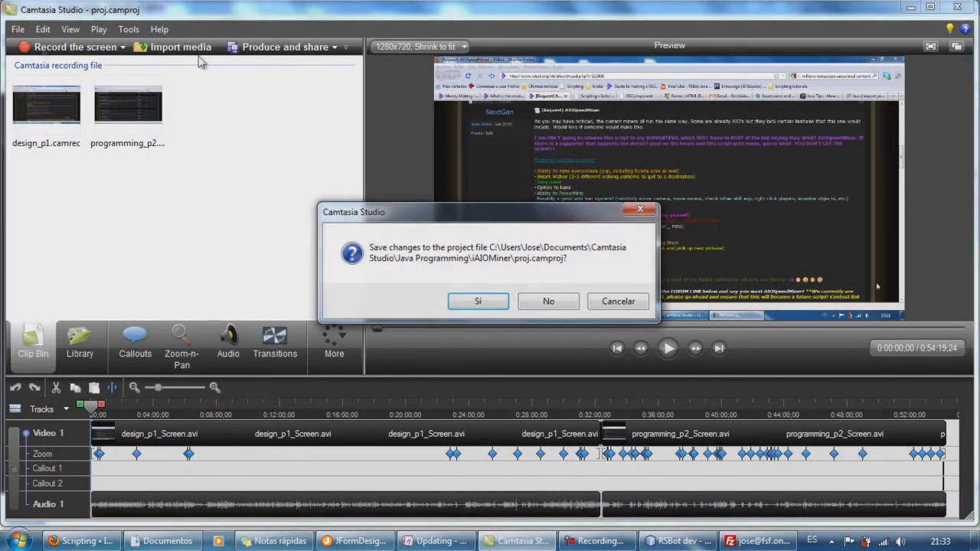
pyautogui.click(548, 301)
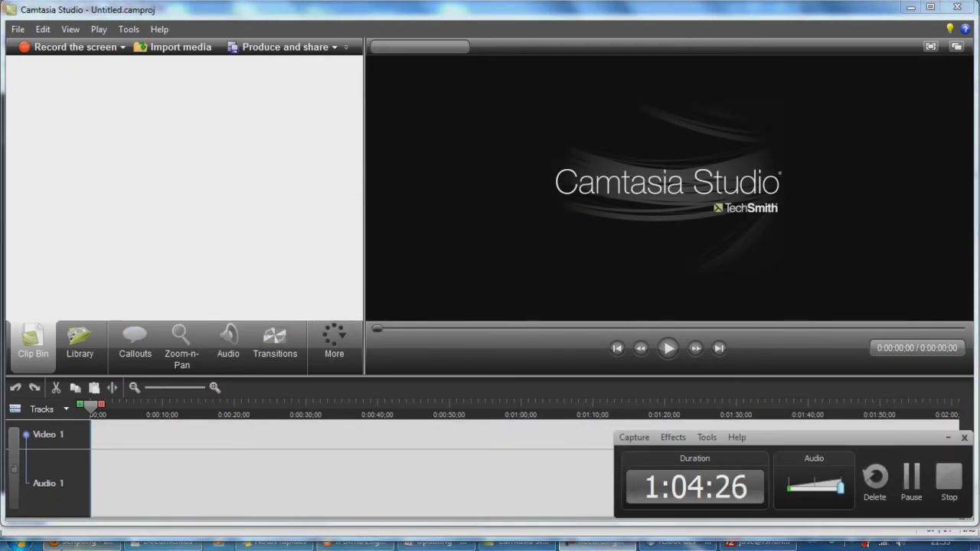
pyautogui.click(80, 543)
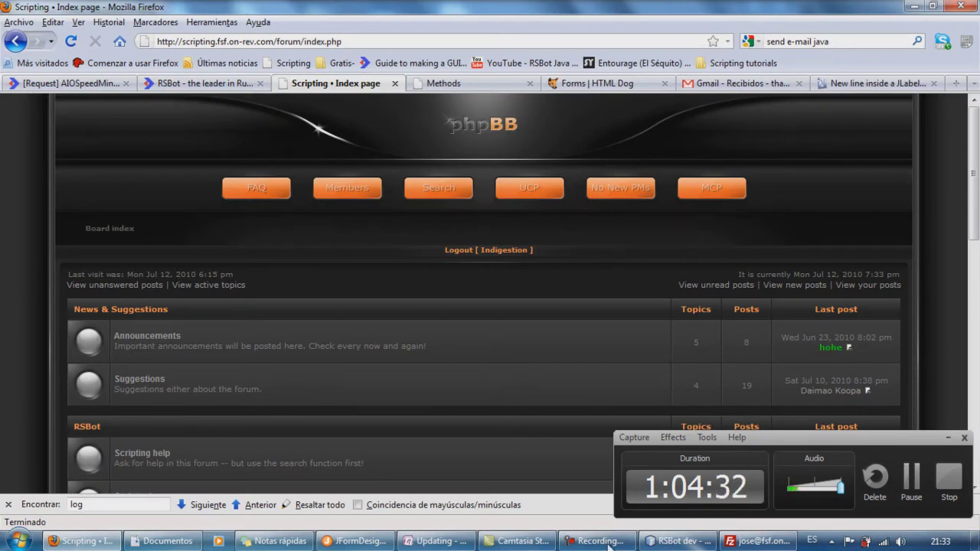
# - Show iAIOMiner.java's field declarations with the cursor on blank line 56, then return to the forum
pyautogui.click(680, 542)
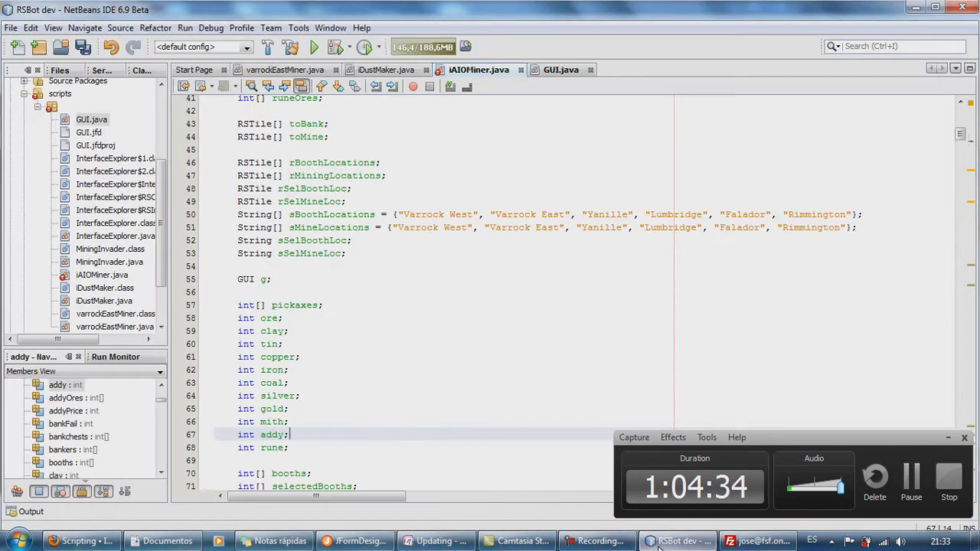
pyautogui.click(427, 287)
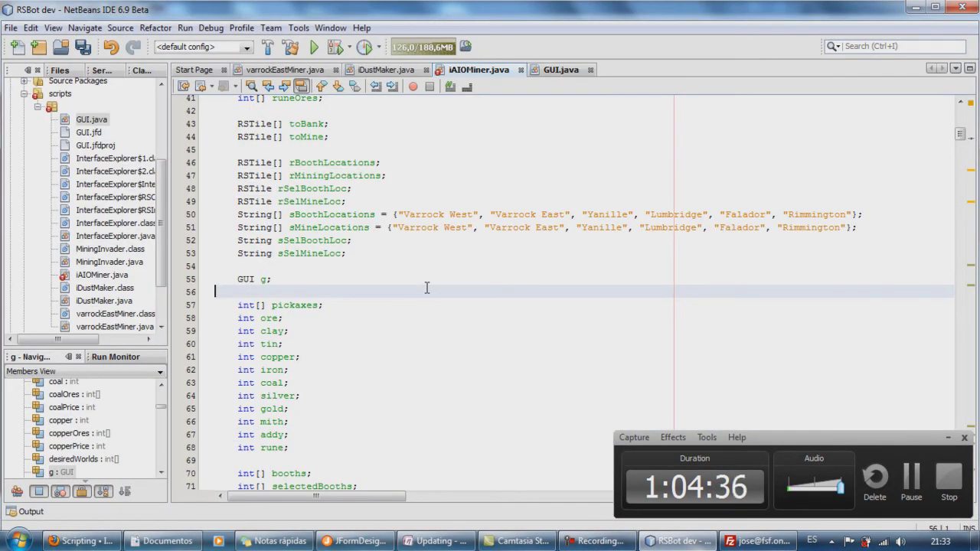
pyautogui.scroll(2, 426, 287)
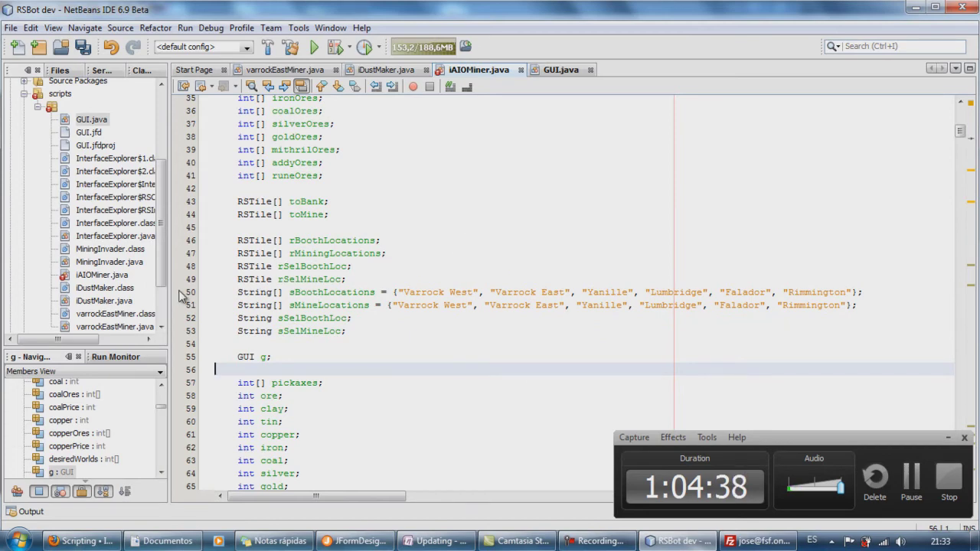
pyautogui.scroll(4, 181, 294)
pyautogui.scroll(4, 181, 295)
pyautogui.scroll(-7, 181, 295)
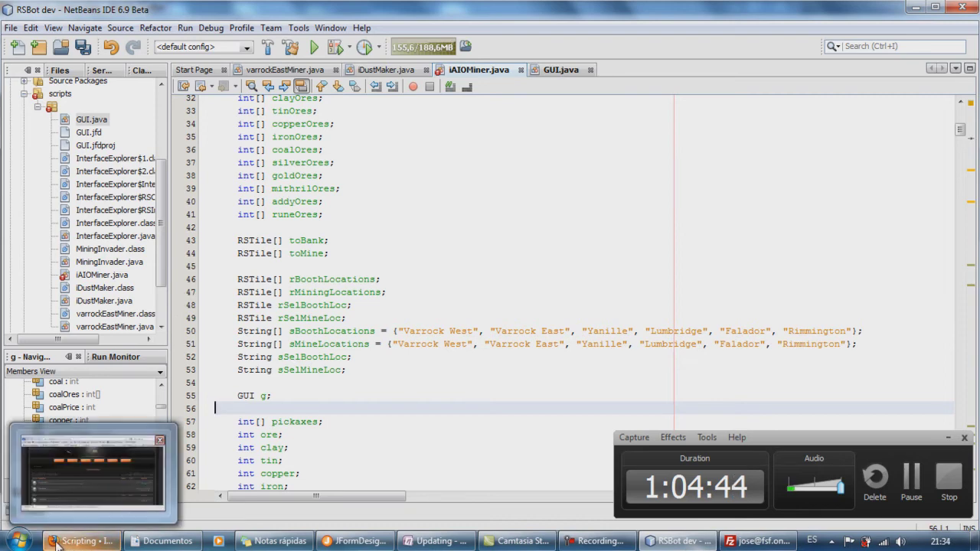
pyautogui.click(81, 542)
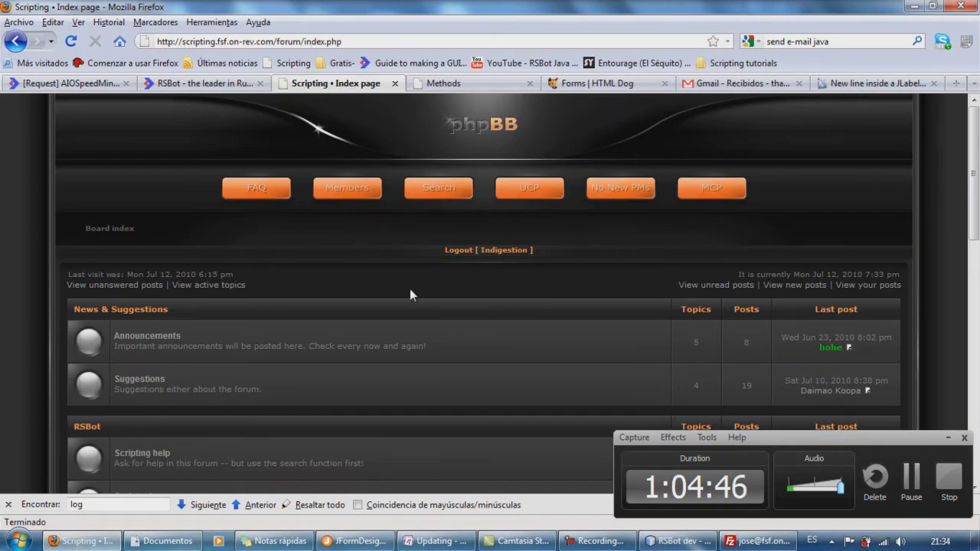